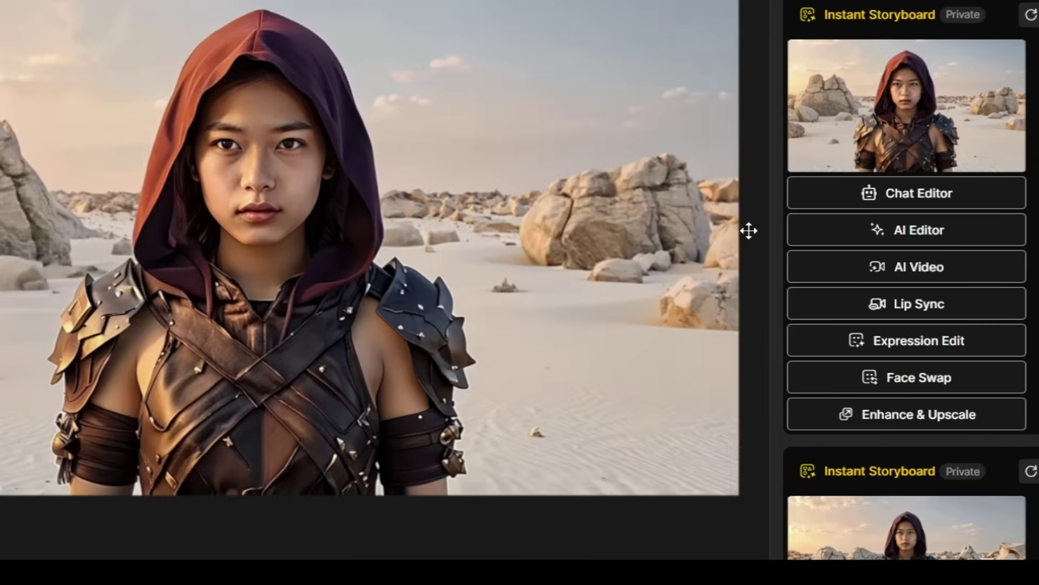
- Generate an edit of the hooded woman image with FLUX.1 Kontext using the prompt "make this image more cinematic with a film look"
{"action": "left_click", "coordinate": [809, 203]}
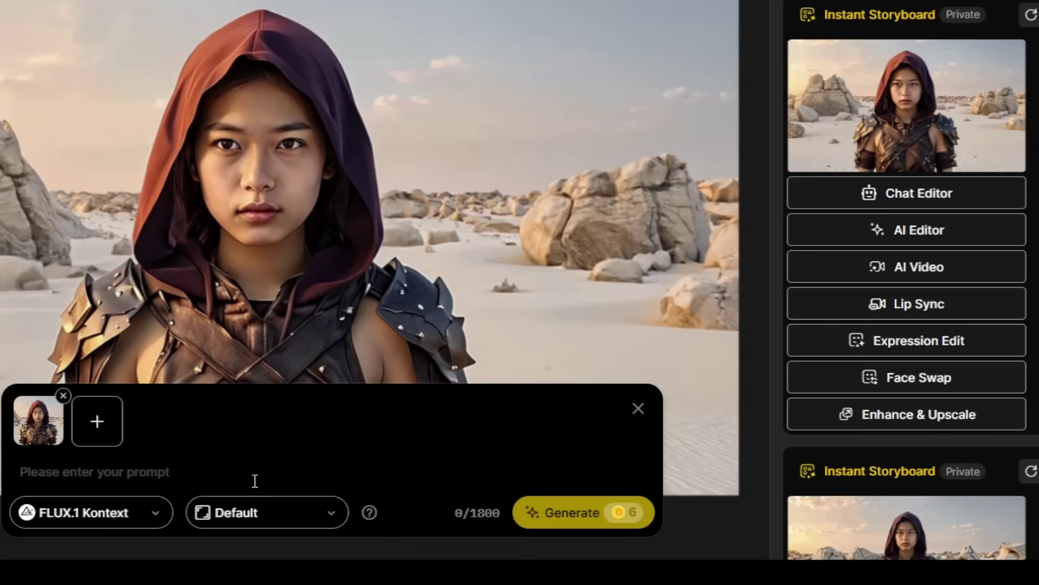
{"action": "type", "text": "make this image more cinematic with a film look"}
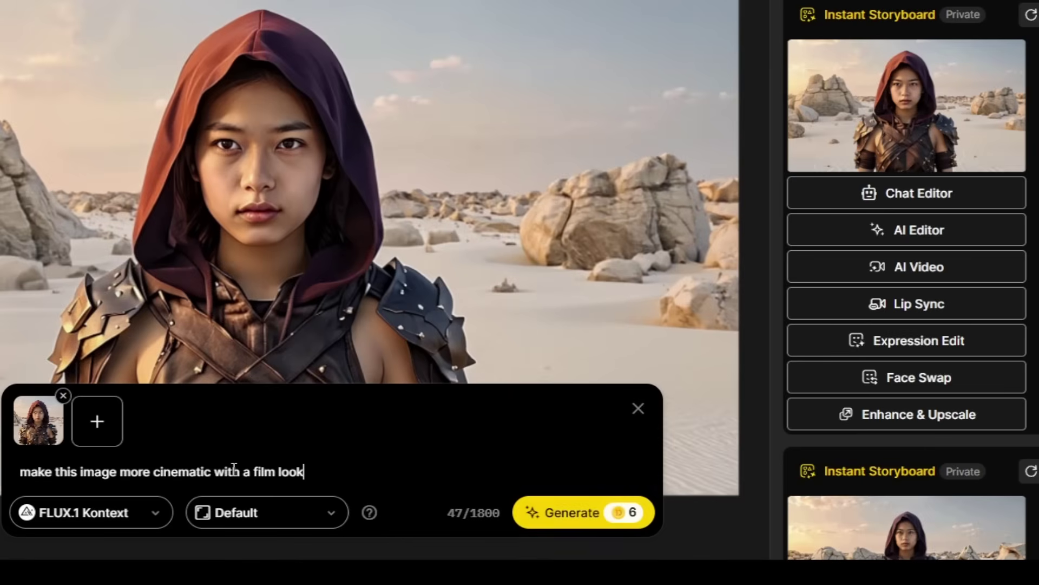
{"action": "left_click", "coordinate": [552, 524]}
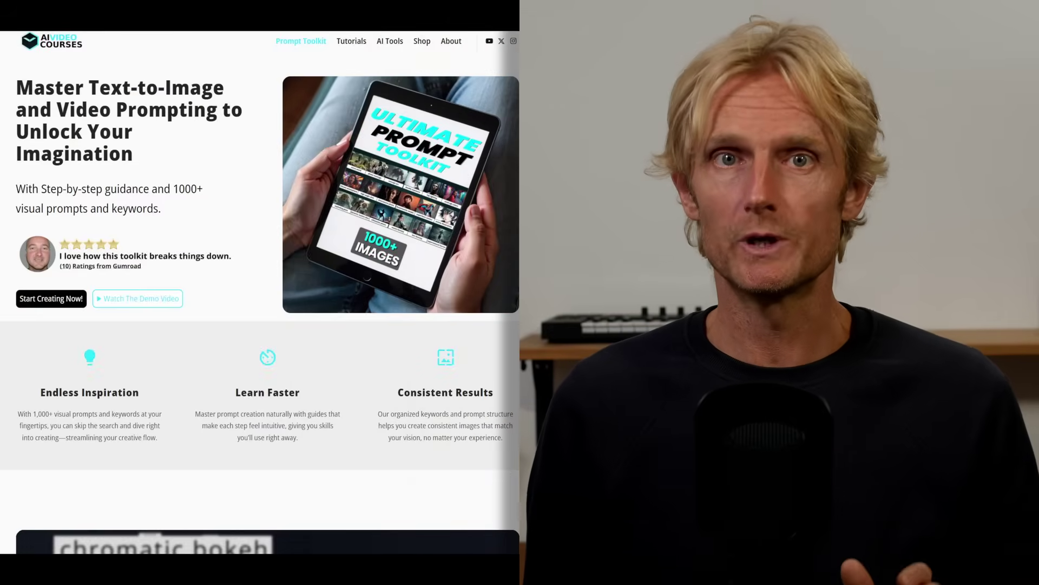
- Look over the prompt toolkit page, then read the X post and its replies on avoiding slow motion in Wan 2.2 prompts
{"action": "scroll", "coordinate": [260, 292], "scroll_direction": "down", "scroll_amount": 7}
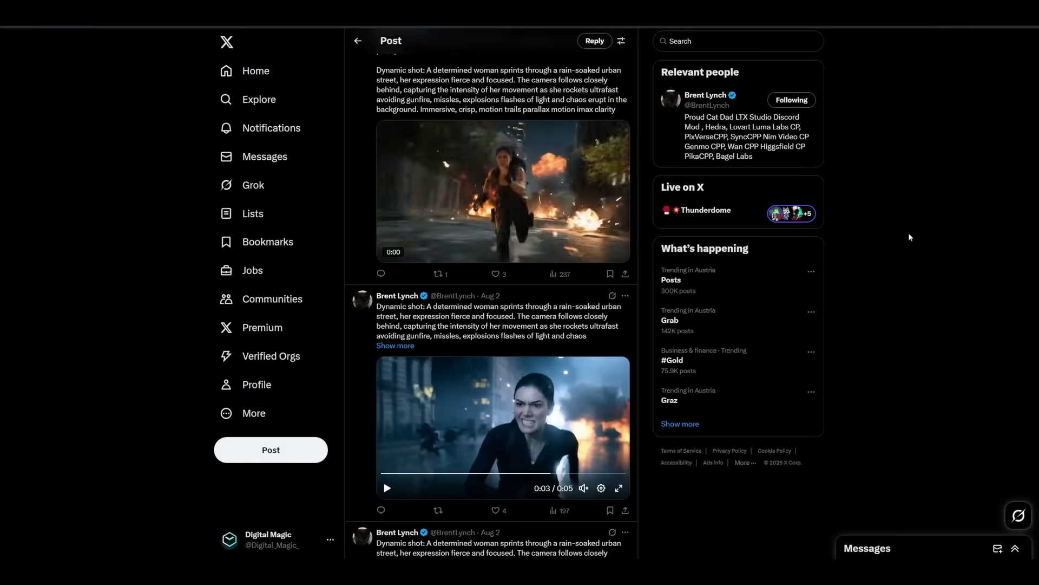
{"action": "scroll", "coordinate": [909, 234], "scroll_direction": "down", "scroll_amount": 3}
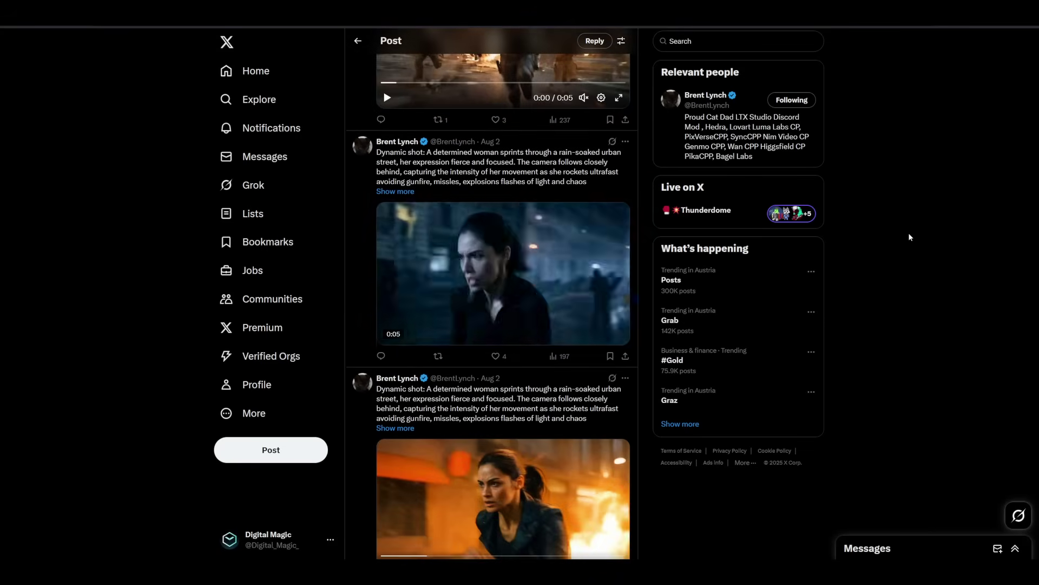
{"action": "scroll", "coordinate": [909, 234], "scroll_direction": "down", "scroll_amount": 6}
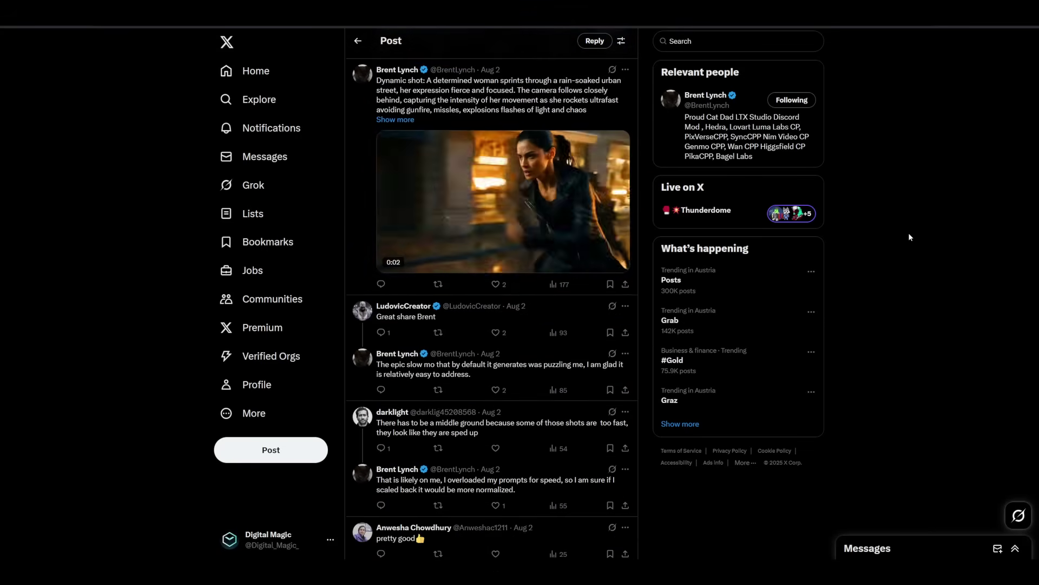
{"action": "scroll", "coordinate": [909, 237], "scroll_direction": "up", "scroll_amount": 9}
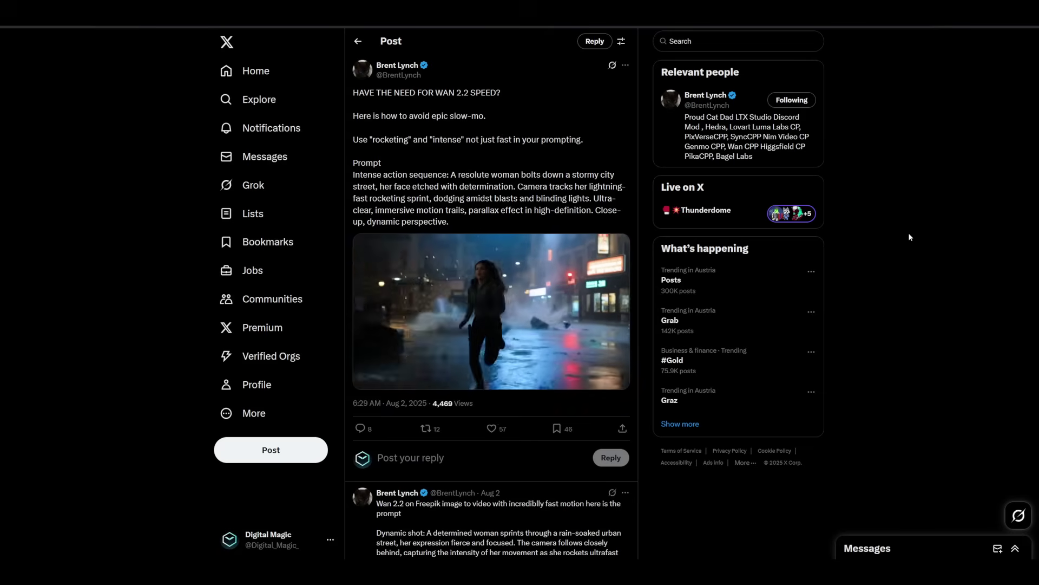
{"action": "scroll", "coordinate": [908, 237], "scroll_direction": "down", "scroll_amount": 9}
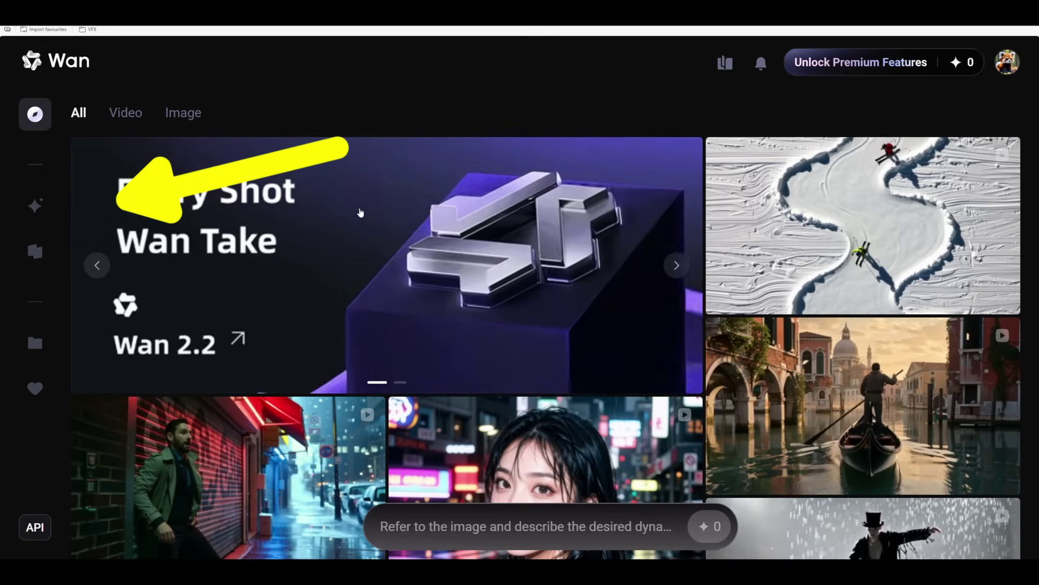
- Open the Wan creation workspace and check the media and function choices, keeping Video and Image to Video
{"action": "left_click", "coordinate": [49, 207]}
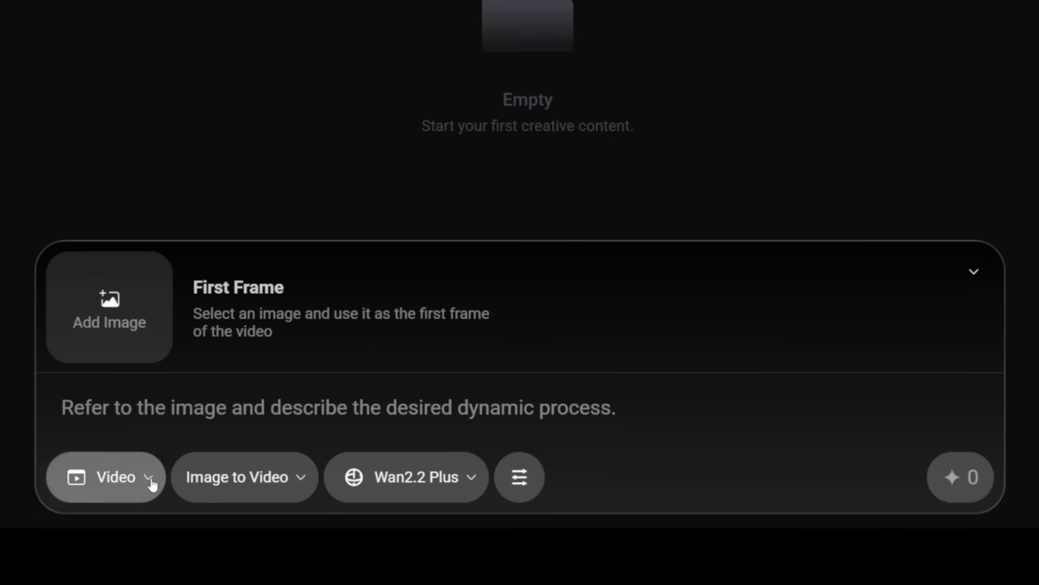
{"action": "left_click", "coordinate": [152, 484]}
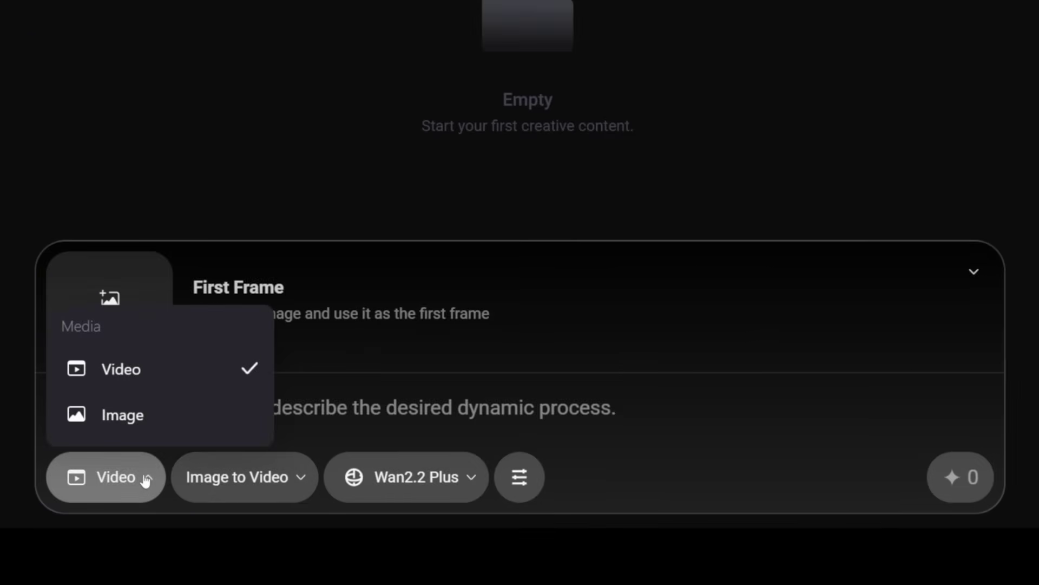
{"action": "left_click", "coordinate": [158, 373]}
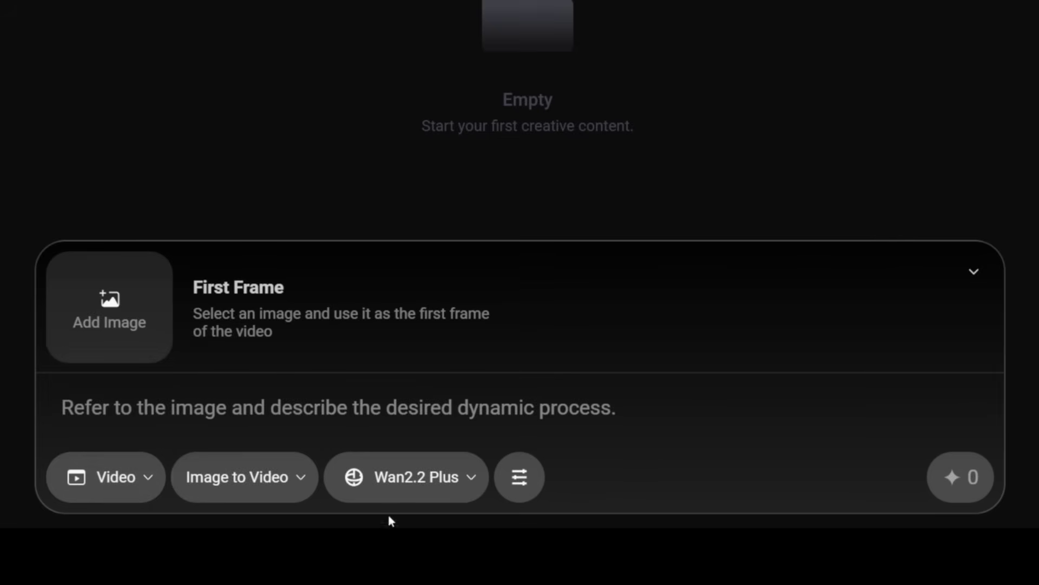
{"action": "left_click", "coordinate": [302, 480]}
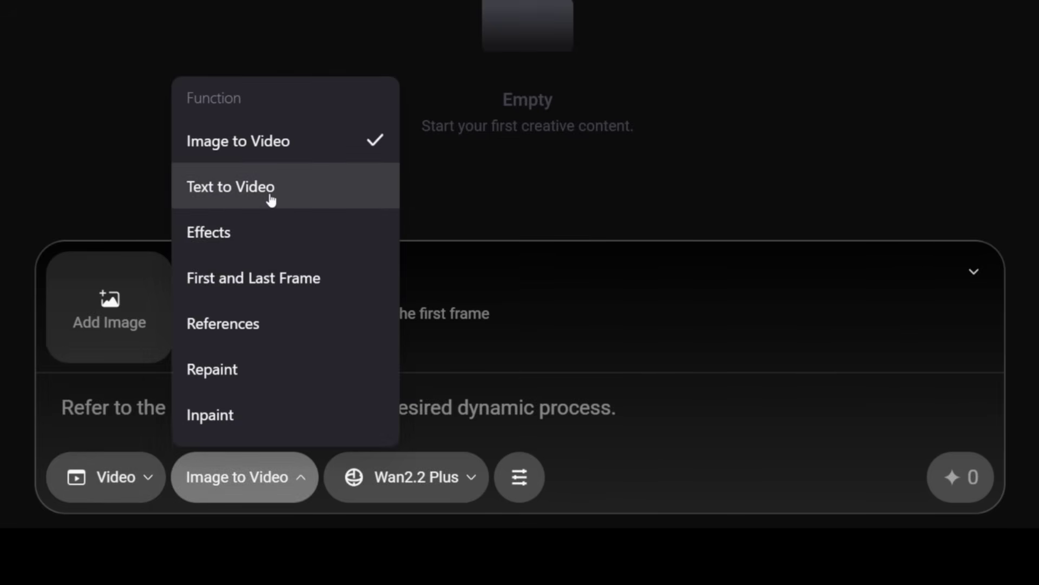
{"action": "left_click", "coordinate": [438, 3]}
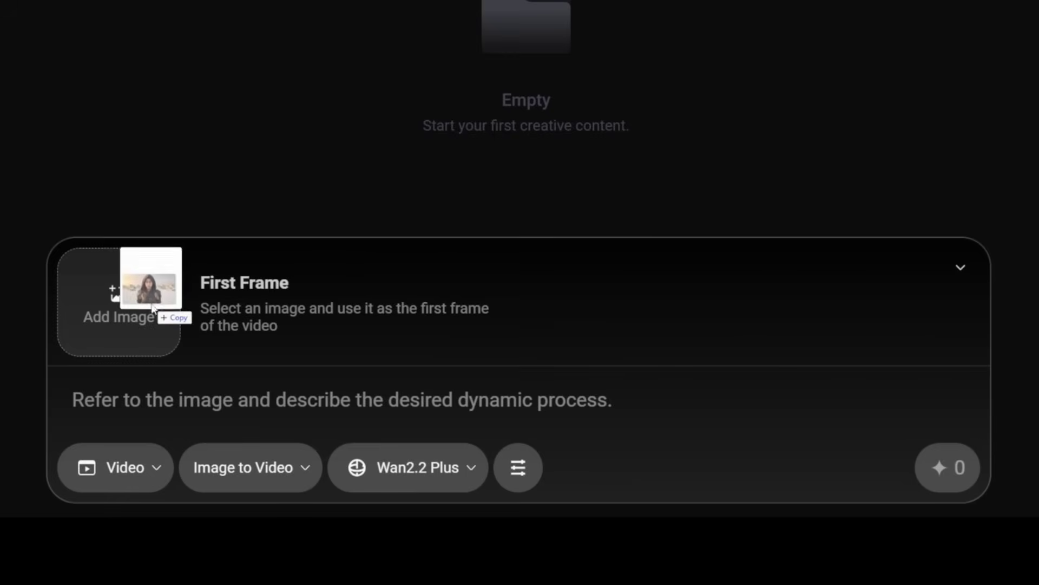
- Add the image of the woman as the video's first frame and enter the prompt "The camera arcs around the woman"
{"action": "left_click_drag", "start_coordinate": [153, 307], "coordinate": [145, 327]}
{"action": "left_click", "coordinate": [159, 410]}
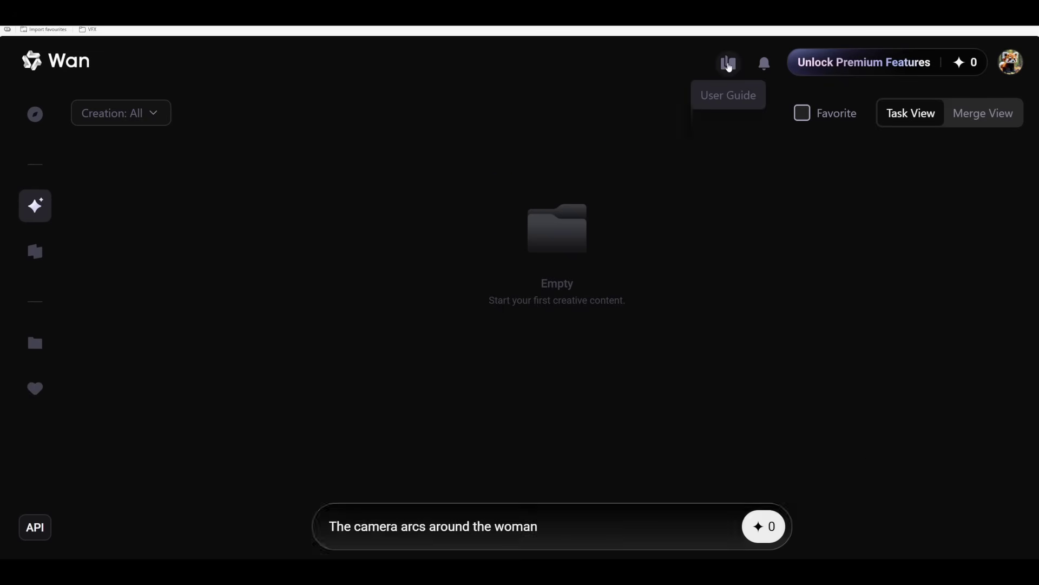
- Open Wan's user guide and examine its prompt examples from Light Source through Composition
{"action": "left_click", "coordinate": [728, 63]}
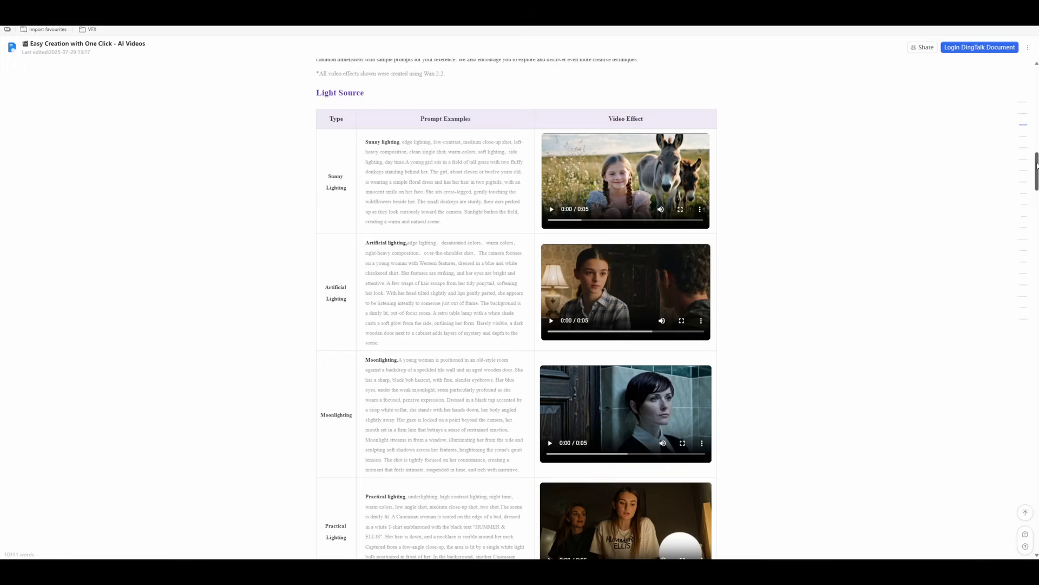
{"action": "left_click_drag", "start_coordinate": [1036, 165], "coordinate": [1035, 471]}
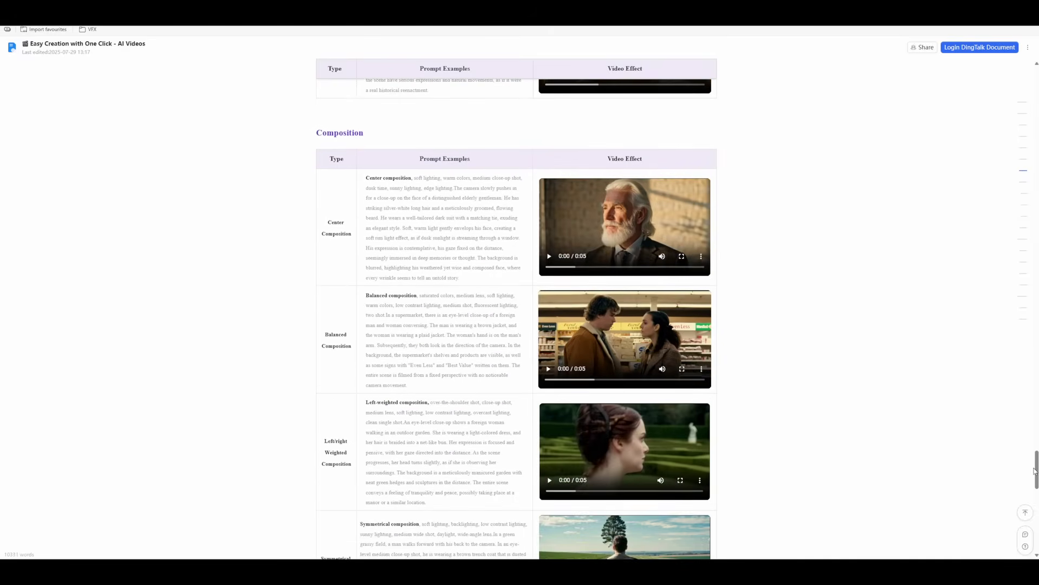
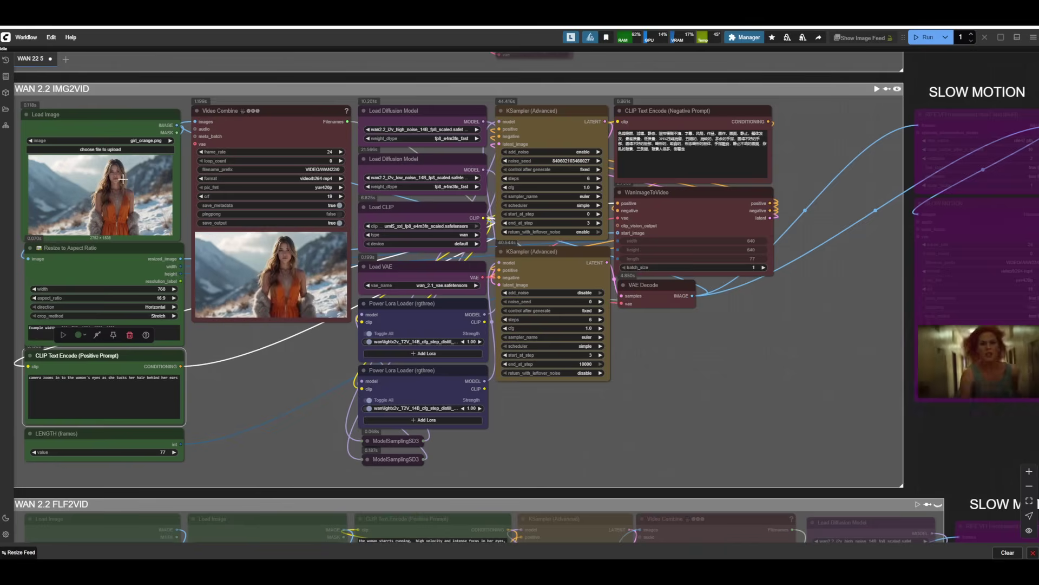
- Switch to ComfyUI and look through the saved workflows in the 0-IMAGE and 2-VIDEO folders
{"action": "left_click", "coordinate": [6, 108]}
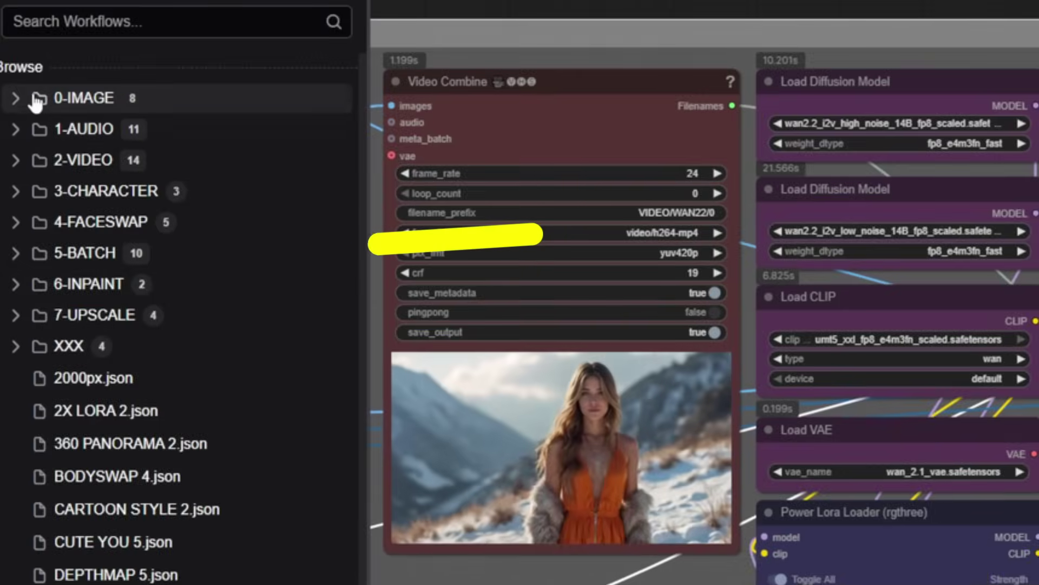
{"action": "left_click", "coordinate": [35, 101]}
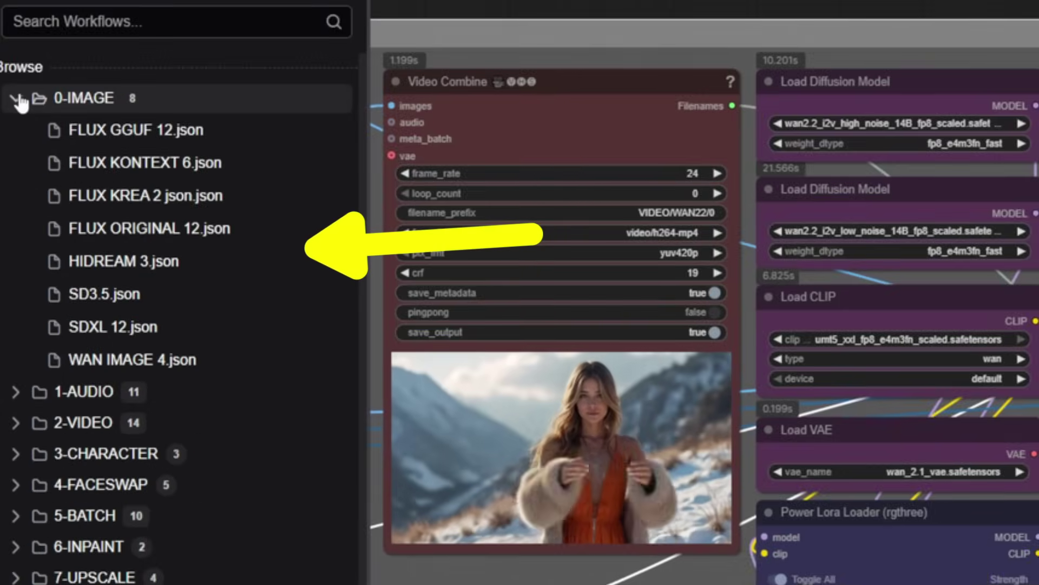
{"action": "left_click", "coordinate": [18, 100]}
{"action": "left_click", "coordinate": [17, 162]}
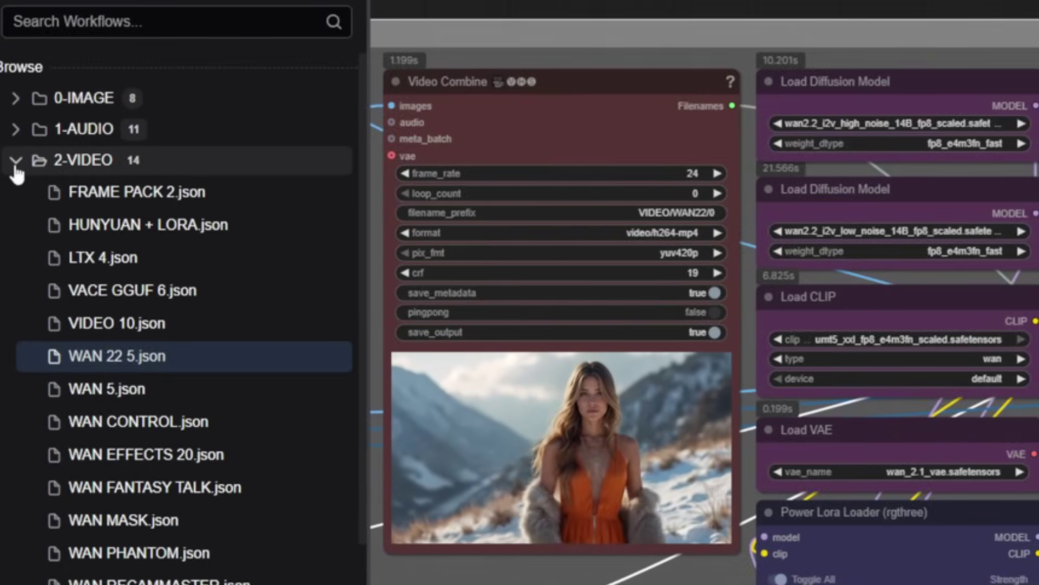
{"action": "left_click", "coordinate": [17, 162]}
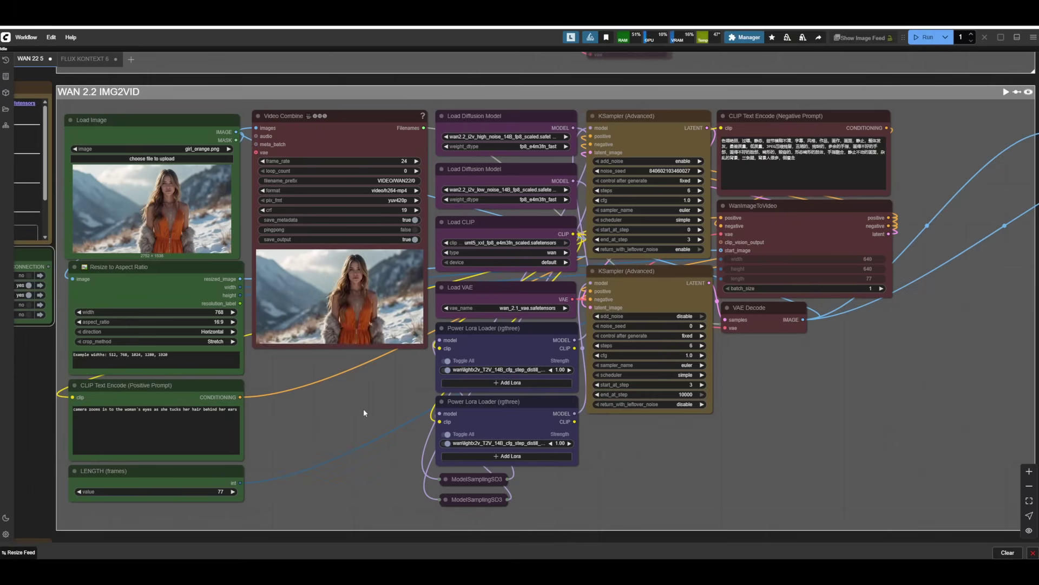
- Examine the WAN 2.2 FLF2VID group with its two input images in the WAN 22 5 workflow
{"action": "scroll", "coordinate": [362, 408], "scroll_direction": "down", "scroll_amount": 10}
{"action": "left_click", "coordinate": [239, 336]}
{"action": "scroll", "coordinate": [239, 336], "scroll_direction": "up", "scroll_amount": 15}
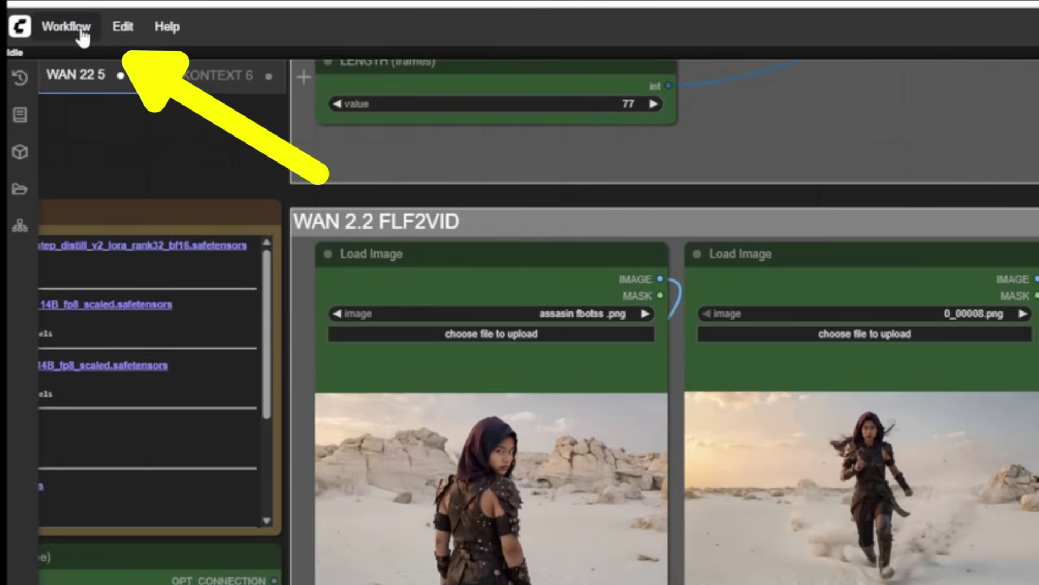
- Open the Wan 2.2 14B Image to Video template from the Video category of the ComfyUI templates
{"action": "left_click", "coordinate": [67, 27]}
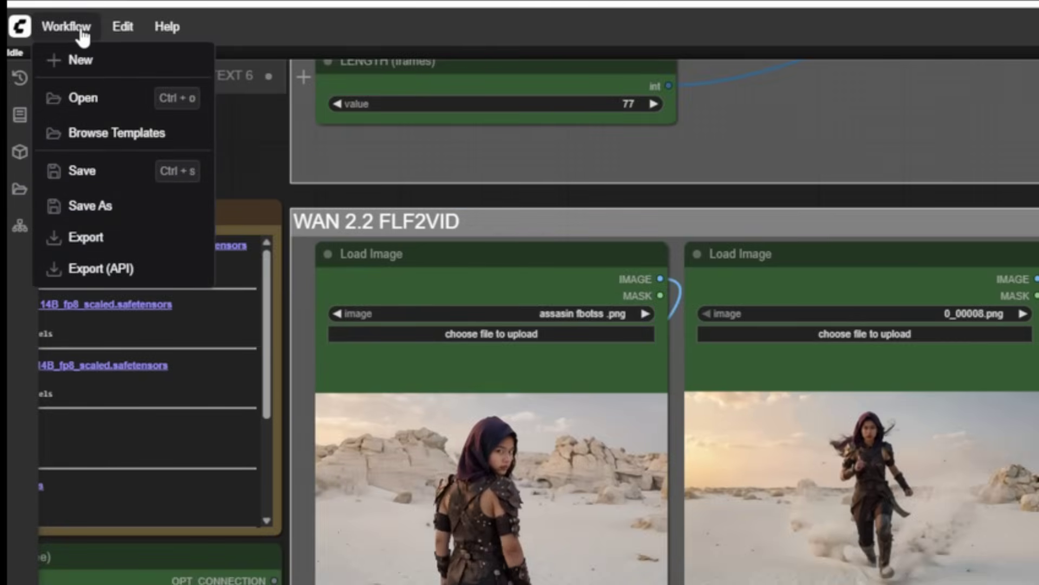
{"action": "left_click", "coordinate": [109, 133]}
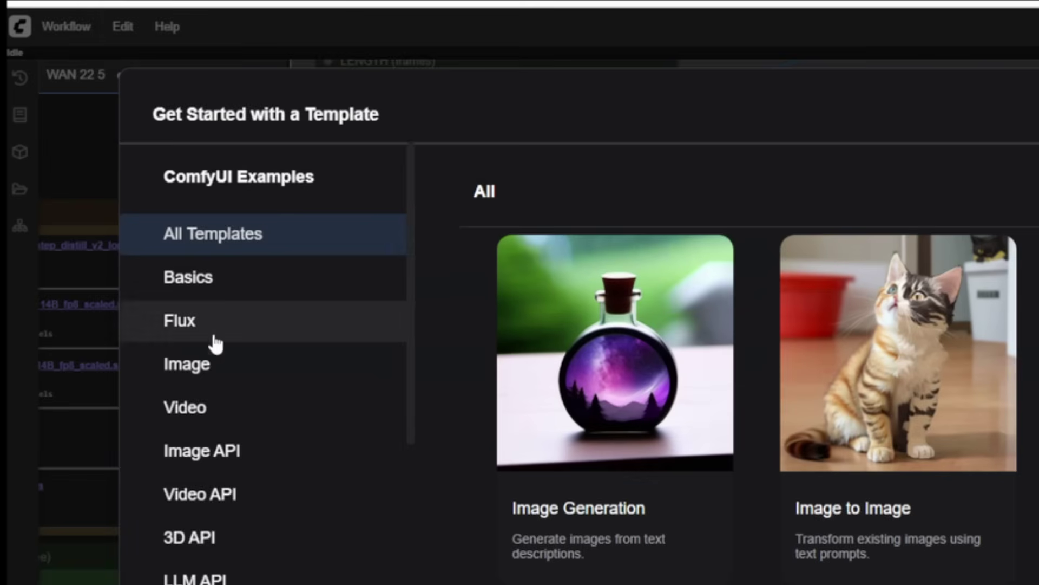
{"action": "left_click", "coordinate": [224, 411]}
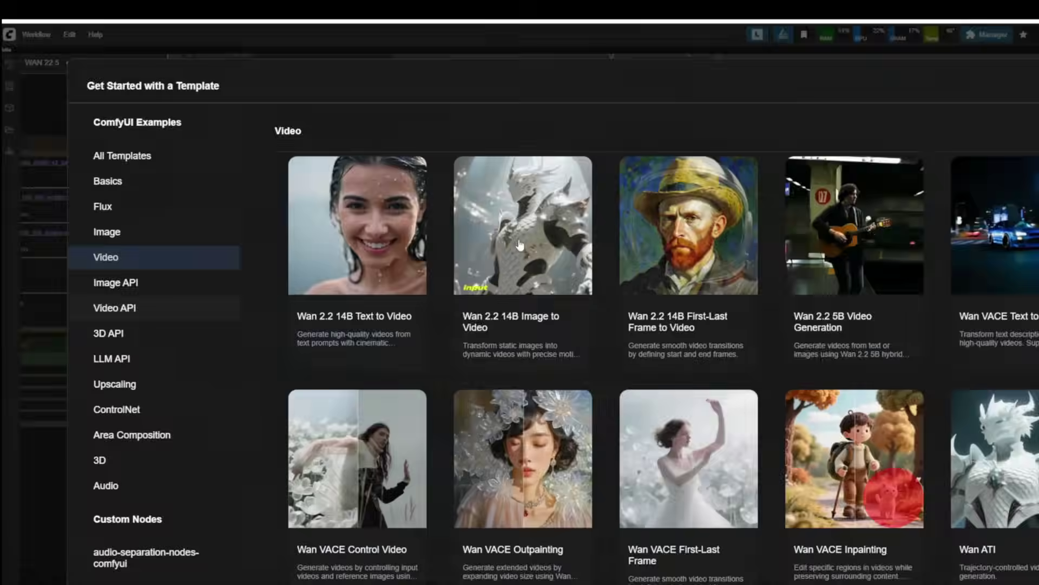
{"action": "left_click", "coordinate": [519, 244]}
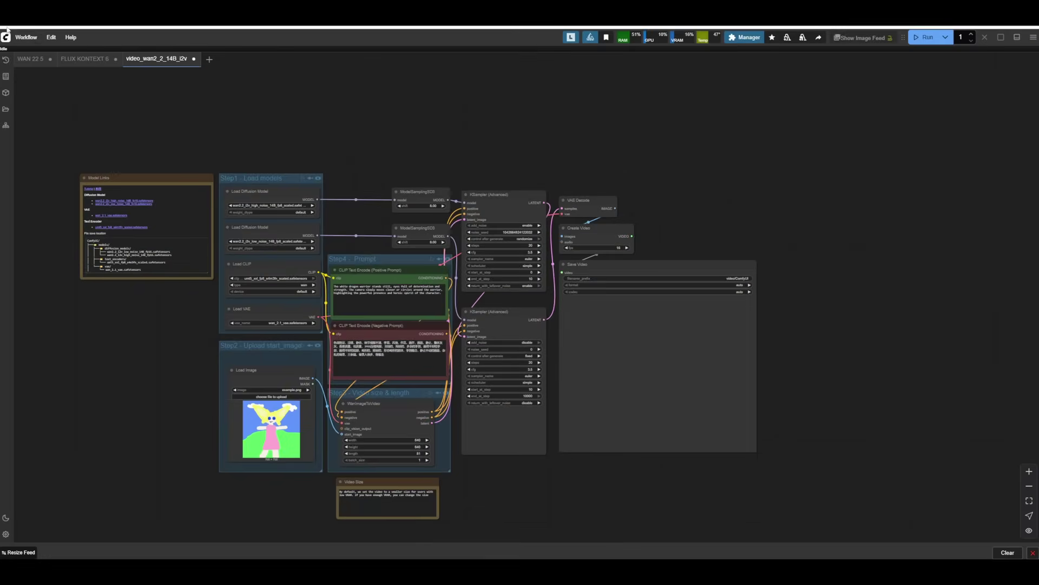
- Open the basic Flux Kontext Dev template from the Flux category of the ComfyUI templates
{"action": "left_click", "coordinate": [20, 39]}
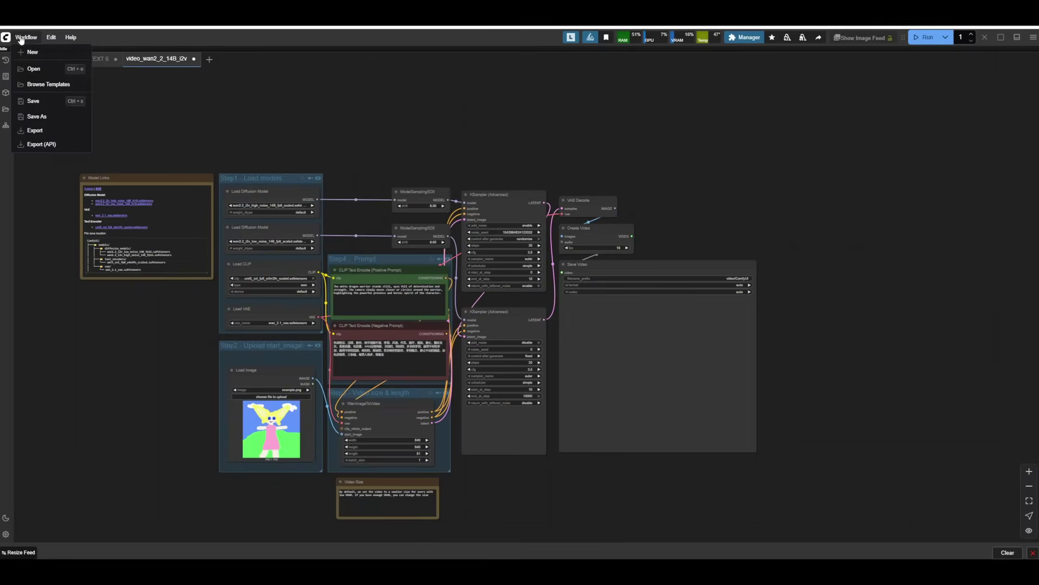
{"action": "left_click", "coordinate": [39, 84]}
{"action": "left_click", "coordinate": [75, 168]}
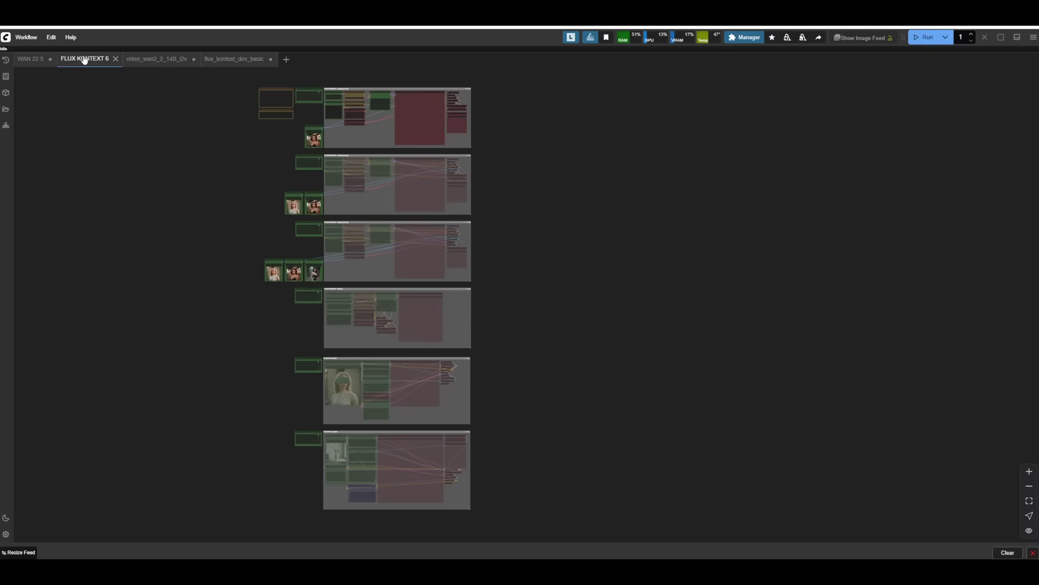
- In the FLUX KONTEXT 6 workflow's img2img (2img) group, replace the first input image with the shot of the hooded woman in the desert
{"action": "scroll", "coordinate": [209, 279], "scroll_direction": "up", "scroll_amount": 15}
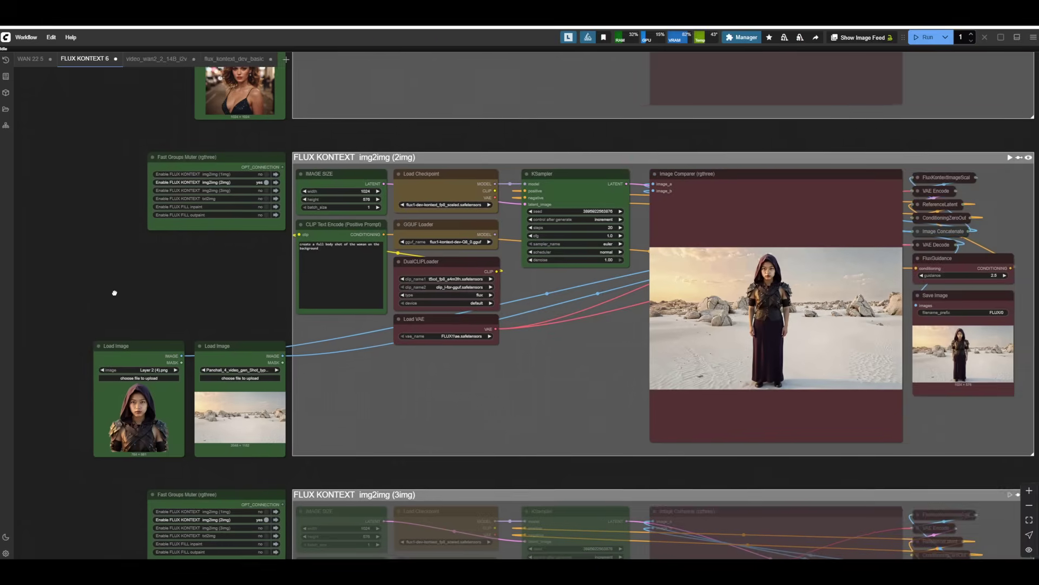
{"action": "left_click_drag", "start_coordinate": [114, 293], "coordinate": [105, 293]}
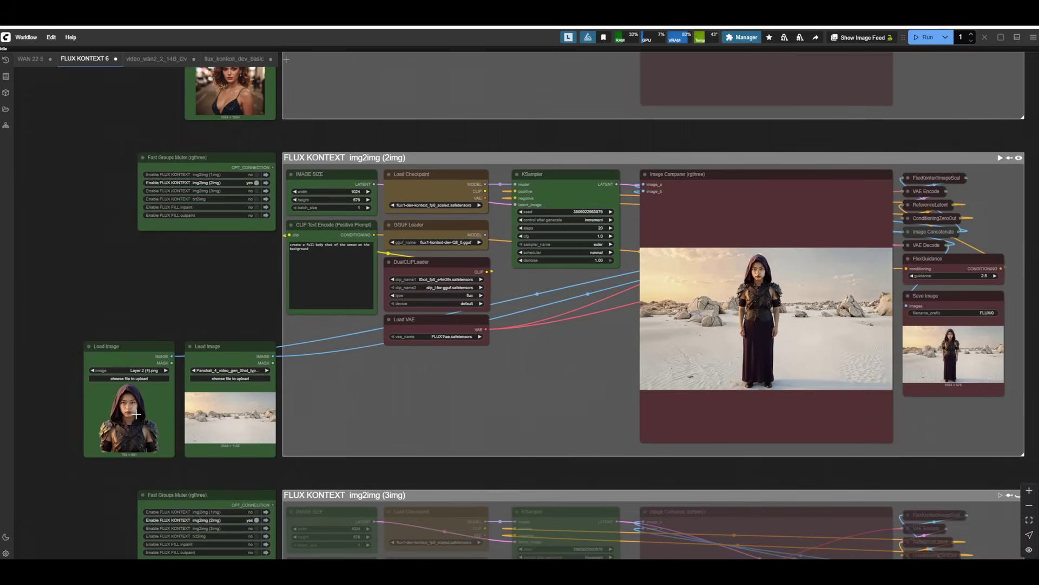
{"action": "scroll", "coordinate": [406, 399], "scroll_direction": "up", "scroll_amount": 2}
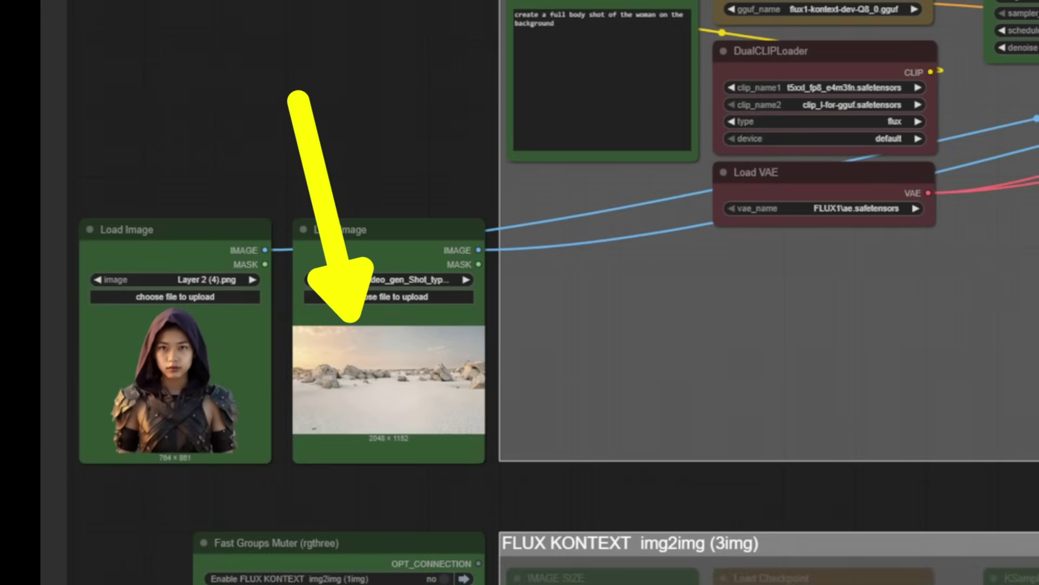
{"action": "left_click_drag", "start_coordinate": [348, 325], "coordinate": [198, 388]}
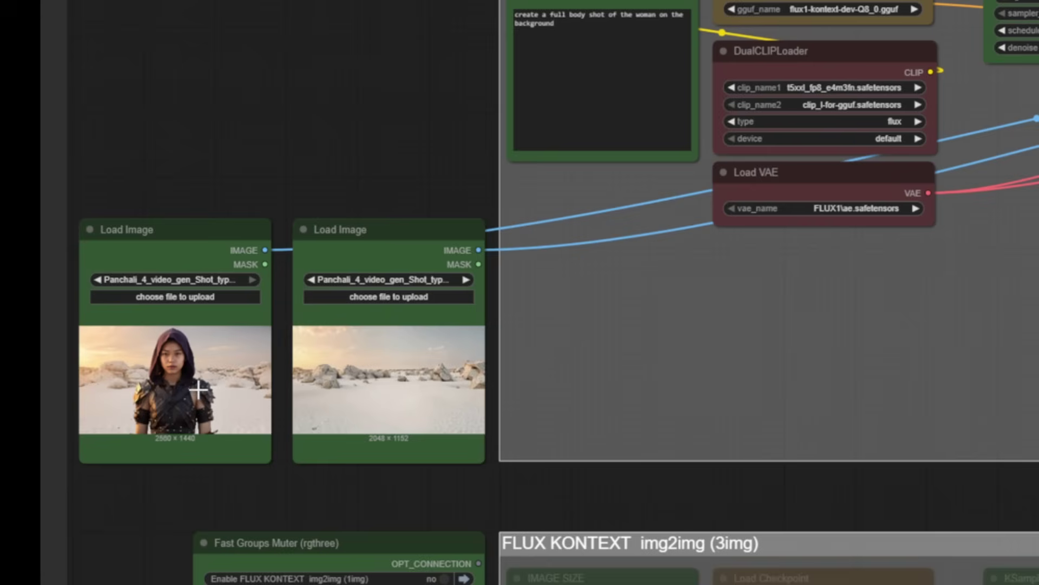